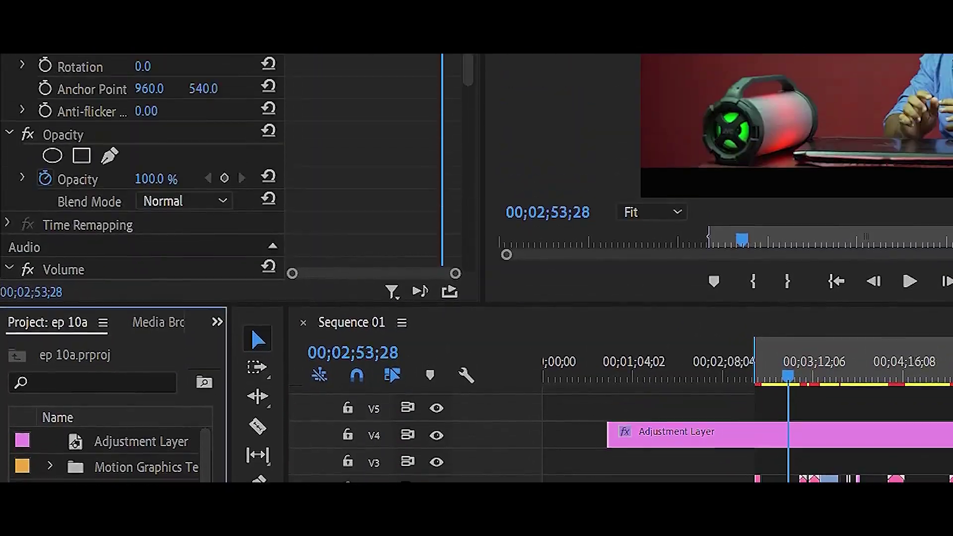
Create a new 1920×1080 adjustment layer and place it on V5 over the clips
click(8, 60)
mouse_move(11, 119)
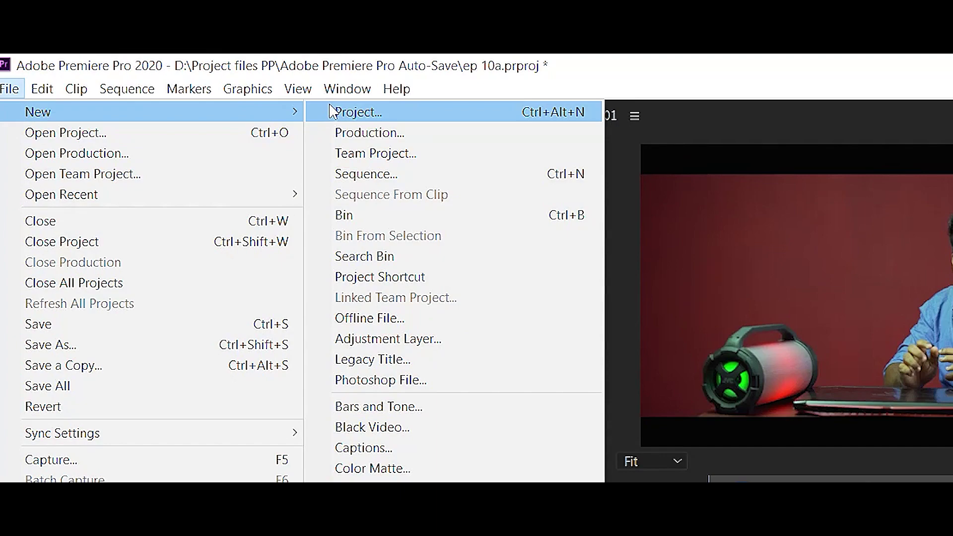
click(400, 339)
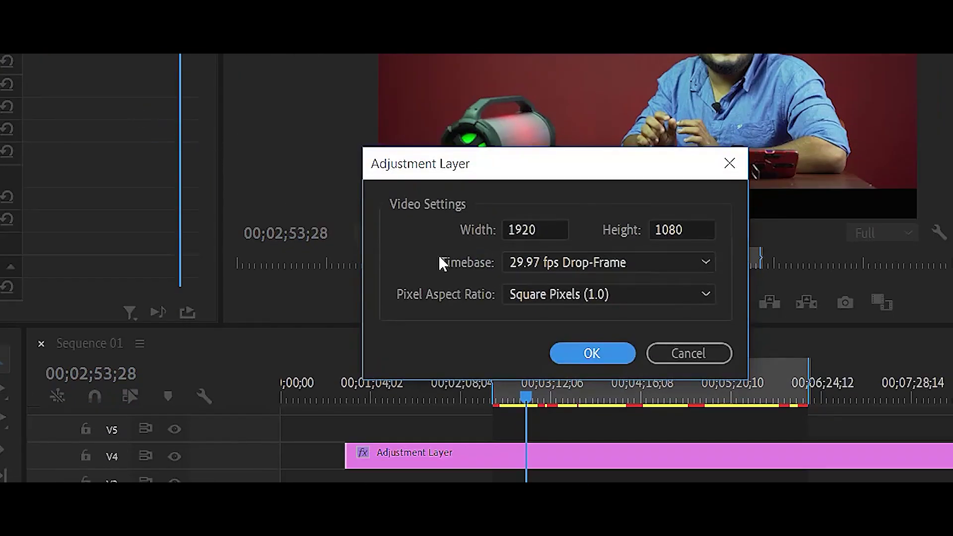
click(590, 353)
drag(50, 384, 628, 349)
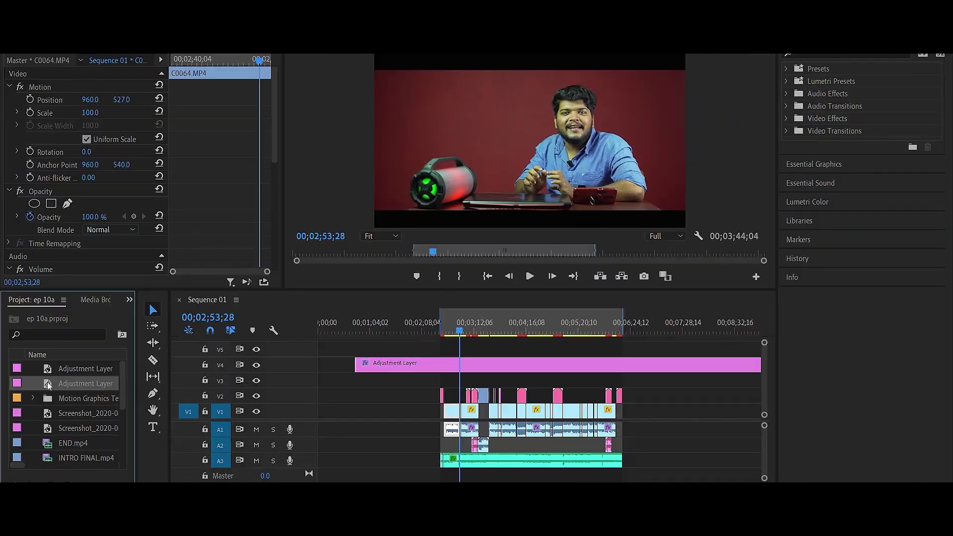
Check the V4 adjustment layer's effects and toggle its visibility off and back on
click(619, 370)
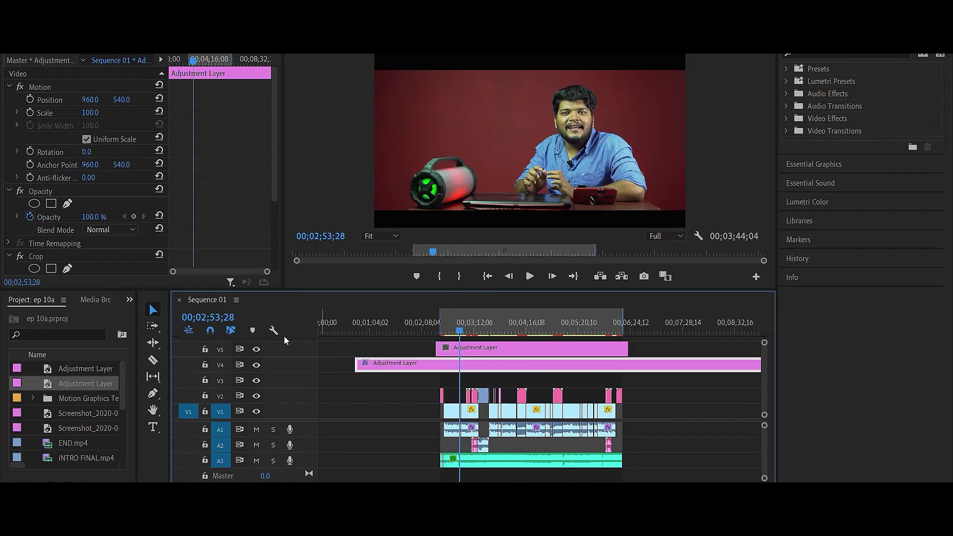
click(257, 365)
click(257, 365)
click(257, 365)
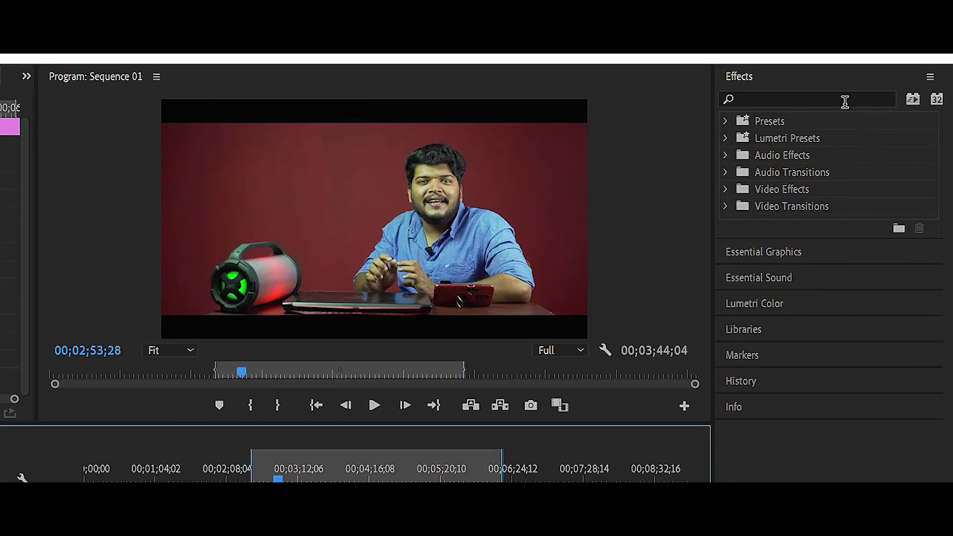
Find the Sharpen effect with 'shar' and apply it to the V5 adjustment layer
click(868, 52)
text(shar)
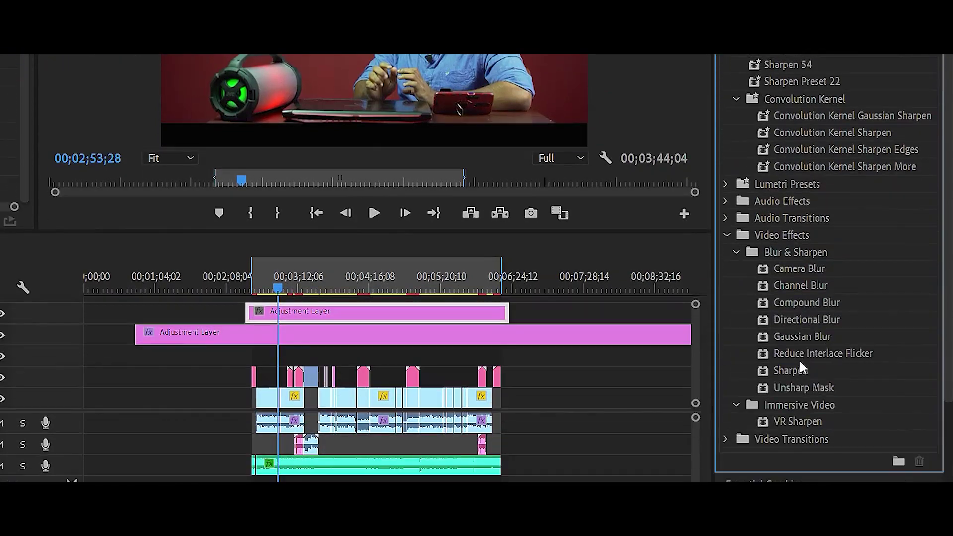
drag(796, 371, 400, 316)
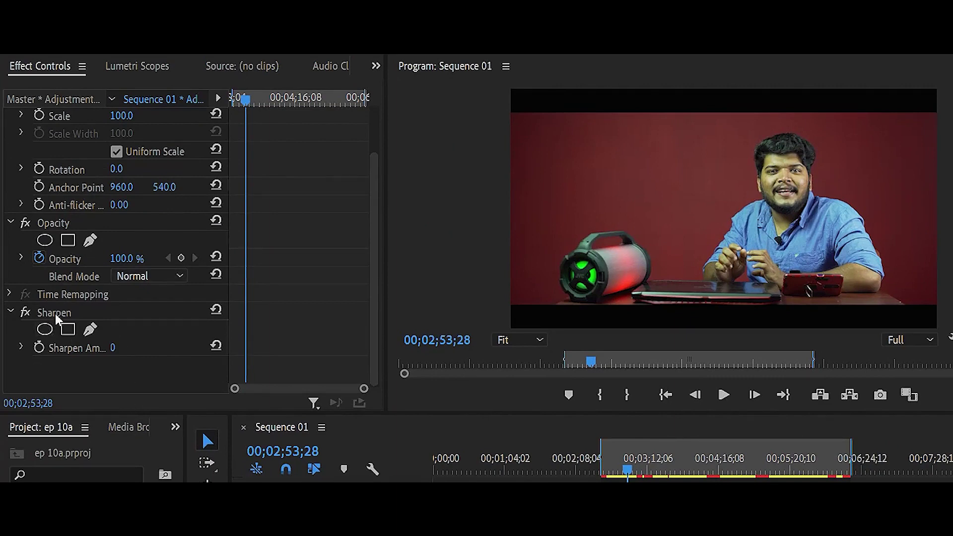
Set the Sharpen Amount to 55
click(113, 348)
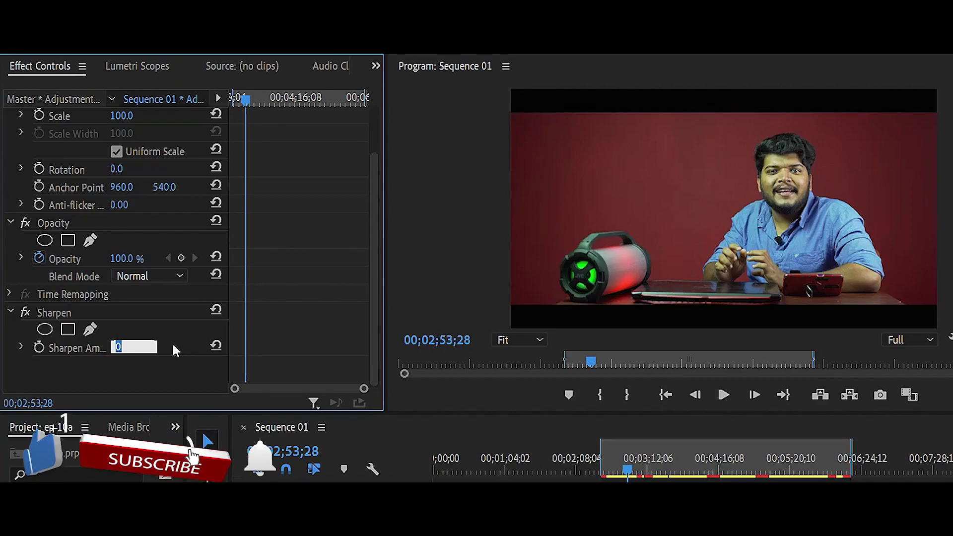
text(55)
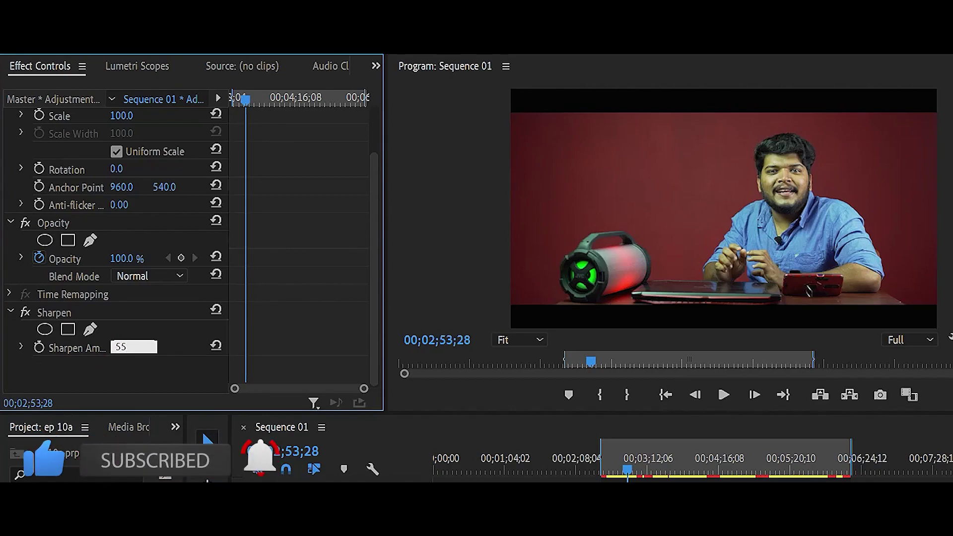
key(Return)
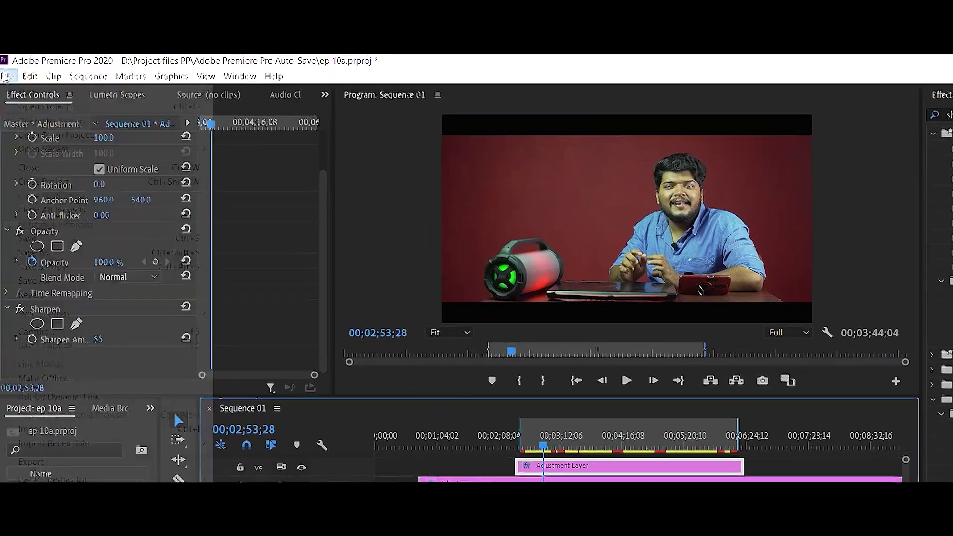
Export Sequence 01 as H.264 to Sequence 01.mp4 on the desktop at a 20 Mbps target bitrate
click(15, 19)
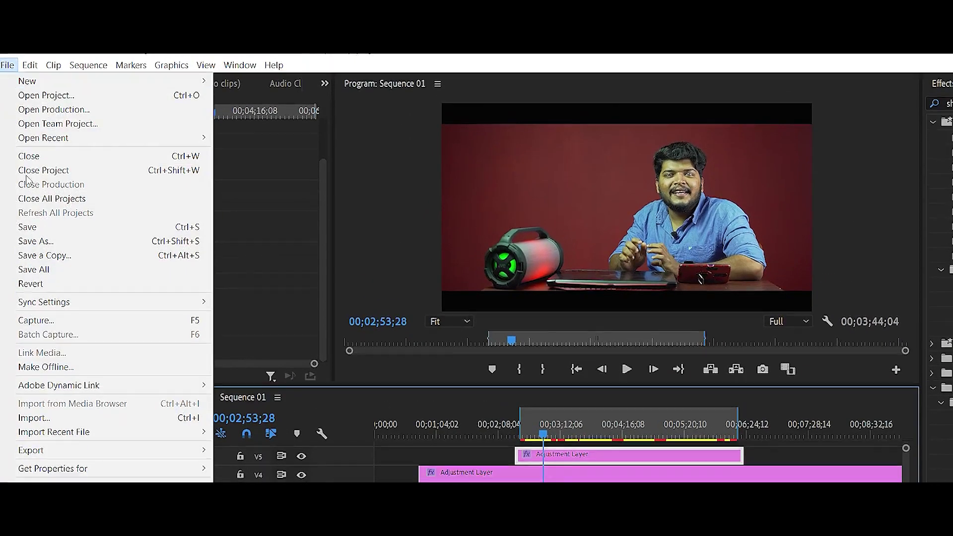
mouse_move(149, 318)
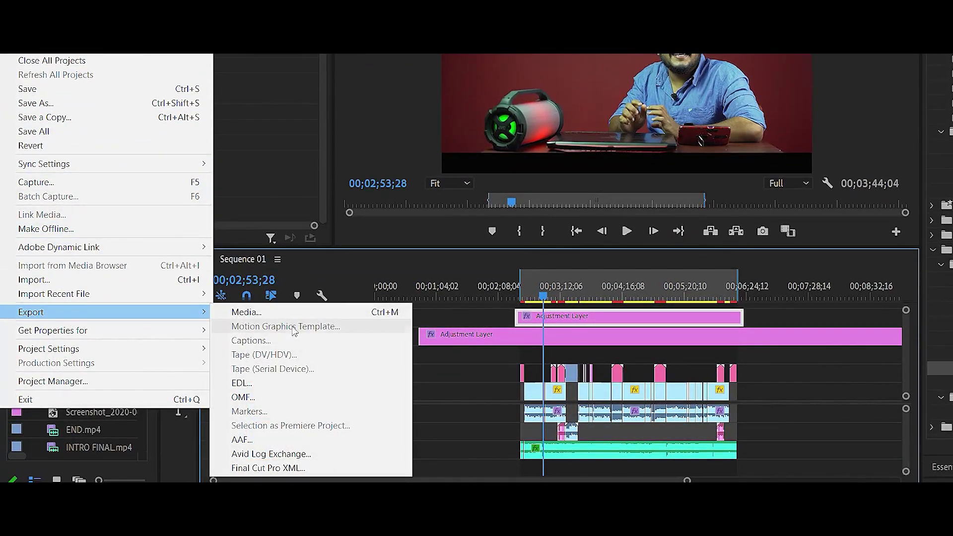
click(305, 318)
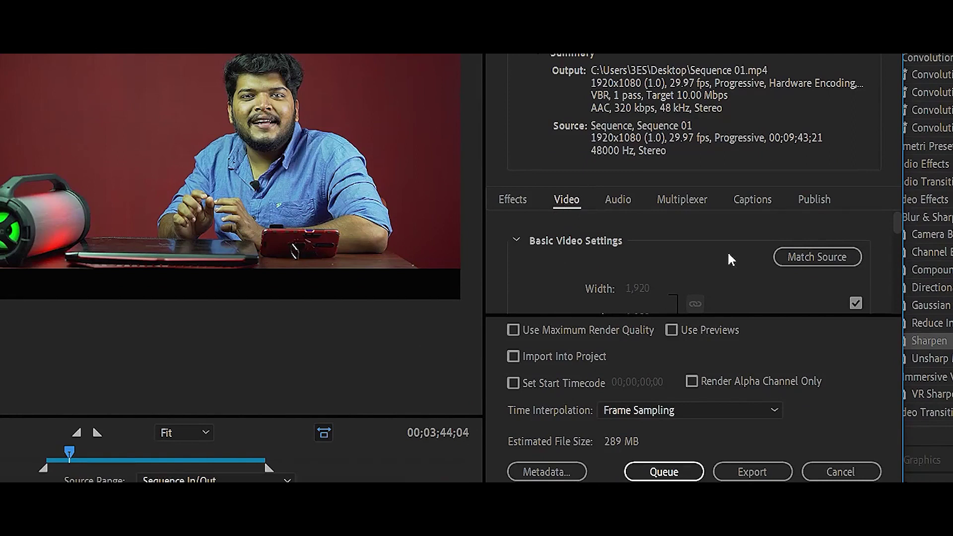
drag(898, 222, 893, 294)
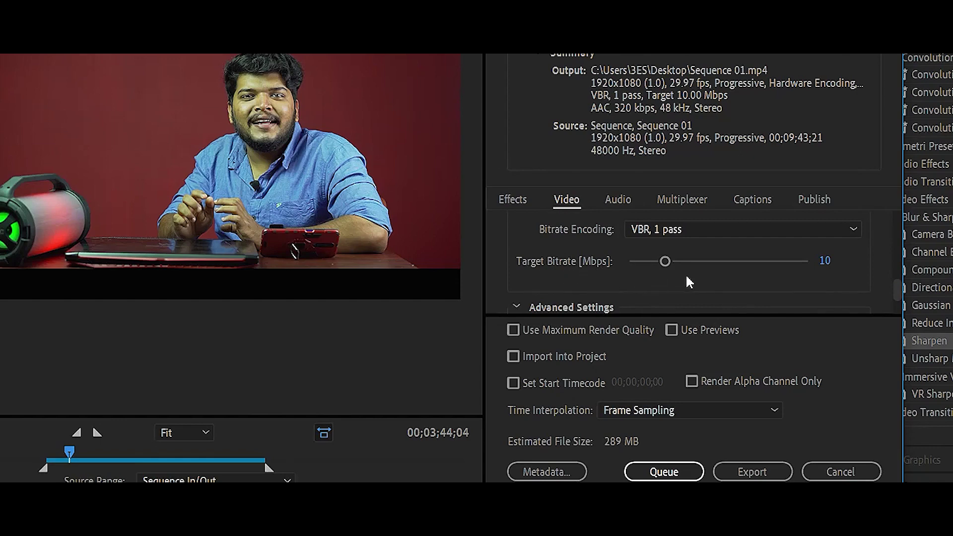
click(827, 263)
text(20)
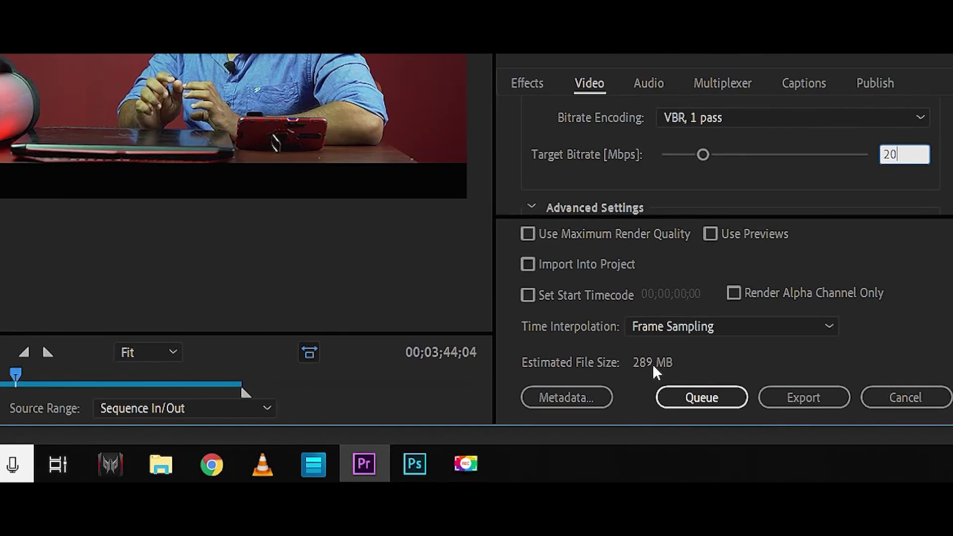
click(624, 449)
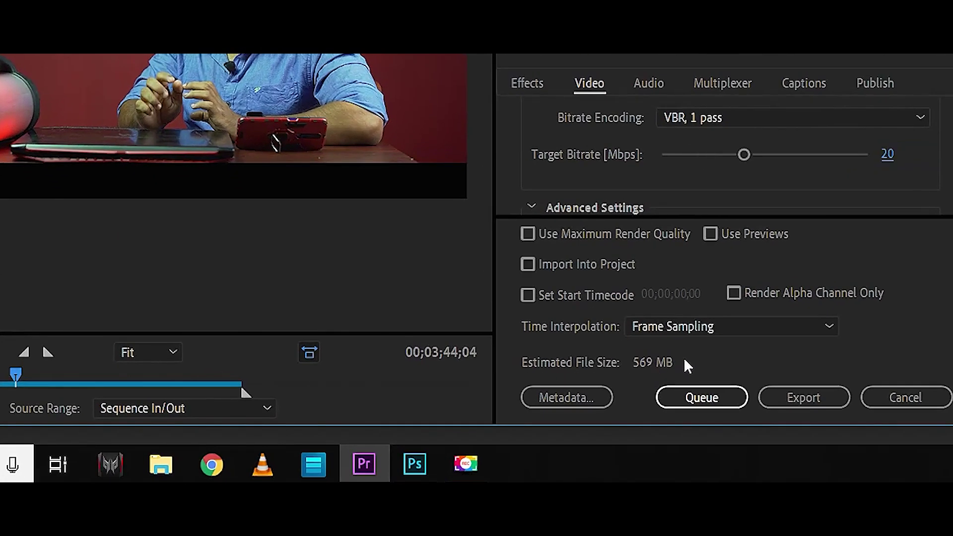
click(794, 400)
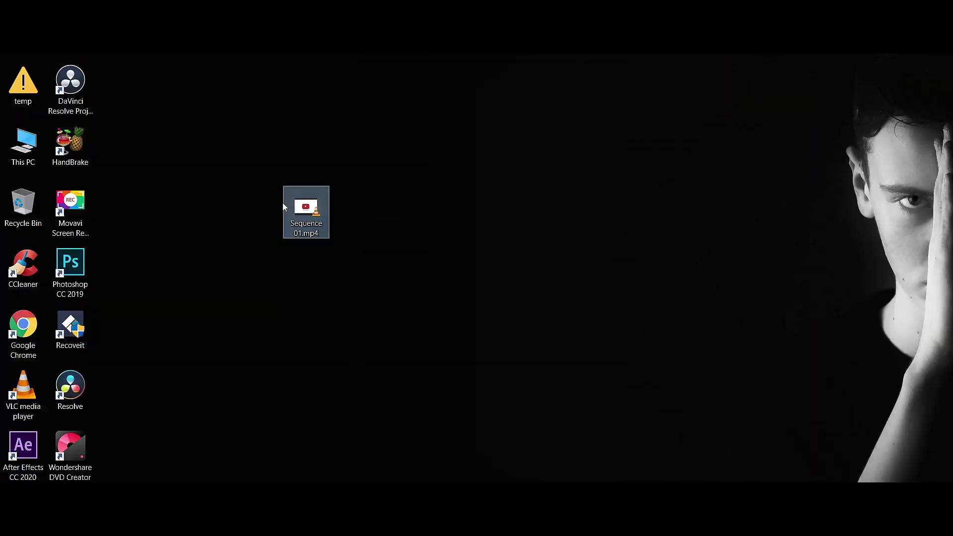
right_click(315, 213)
click(347, 476)
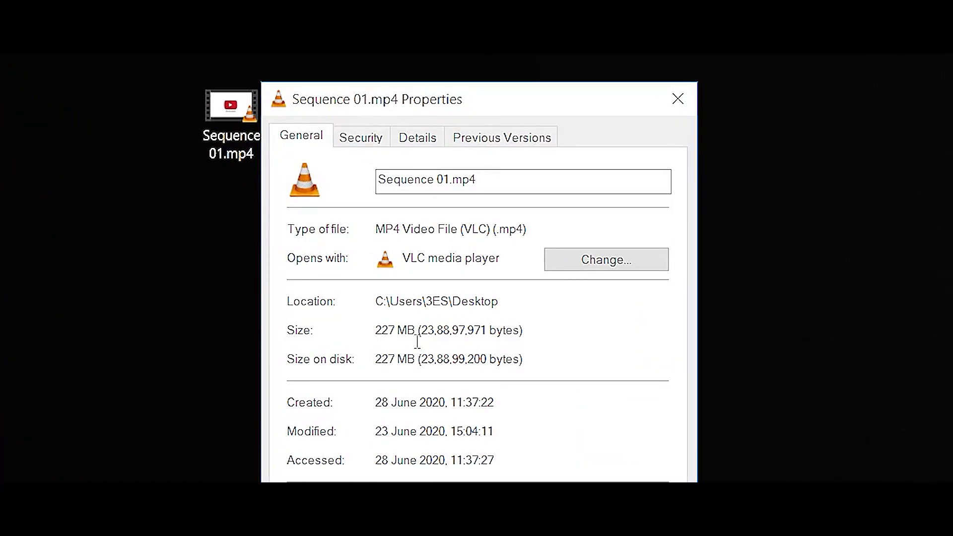
drag(417, 342, 369, 331)
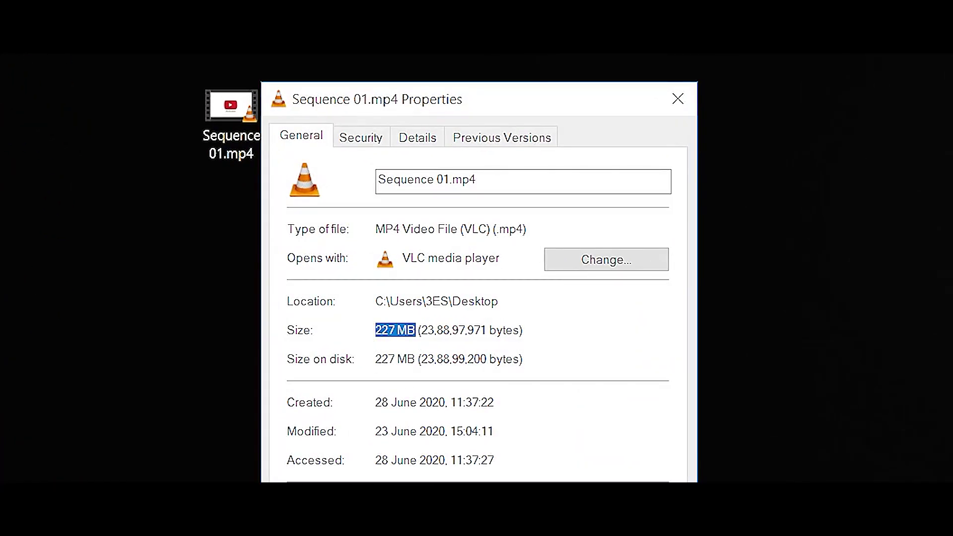
key(Escape)
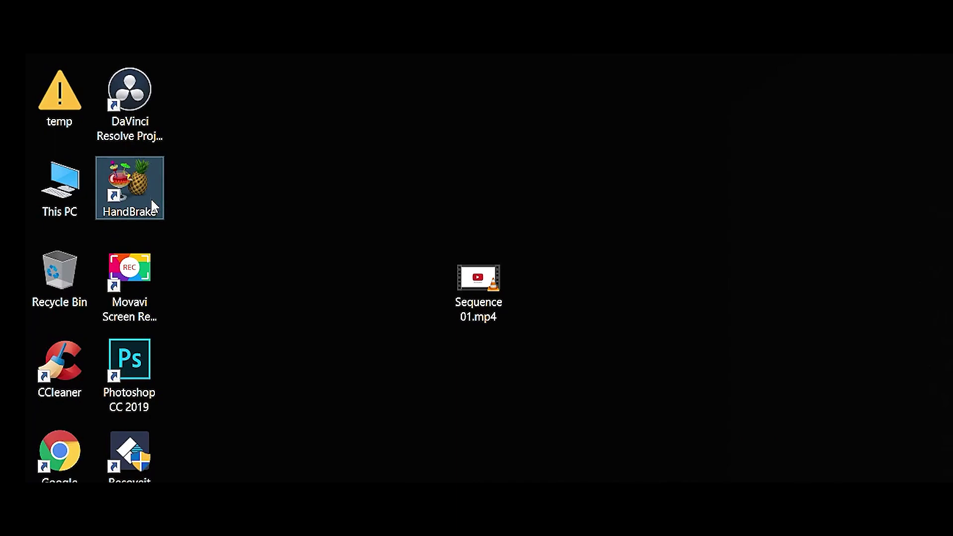
Launch HandBrake and load Sequence 01.mp4 as the source
double_click(154, 201)
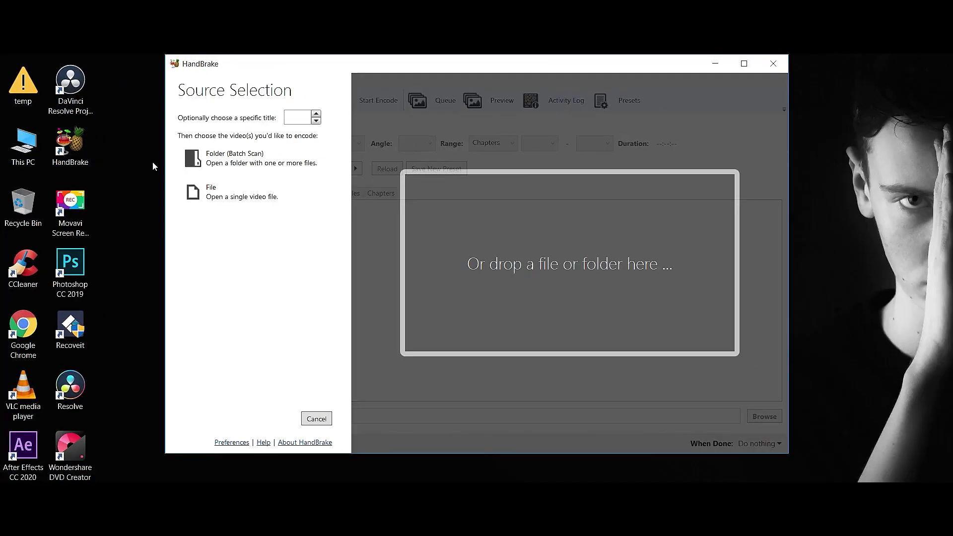
click(228, 201)
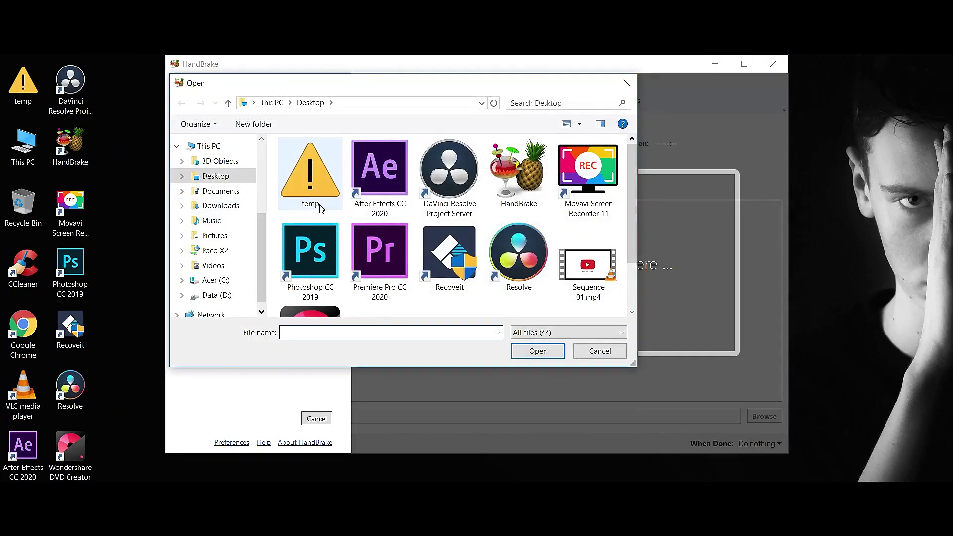
scroll(547, 223, down, 1)
click(609, 226)
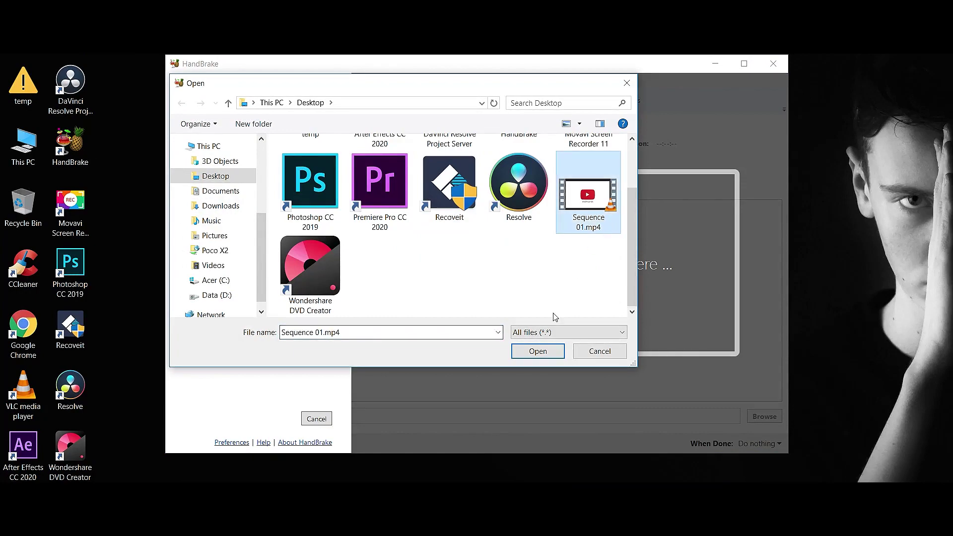
click(540, 356)
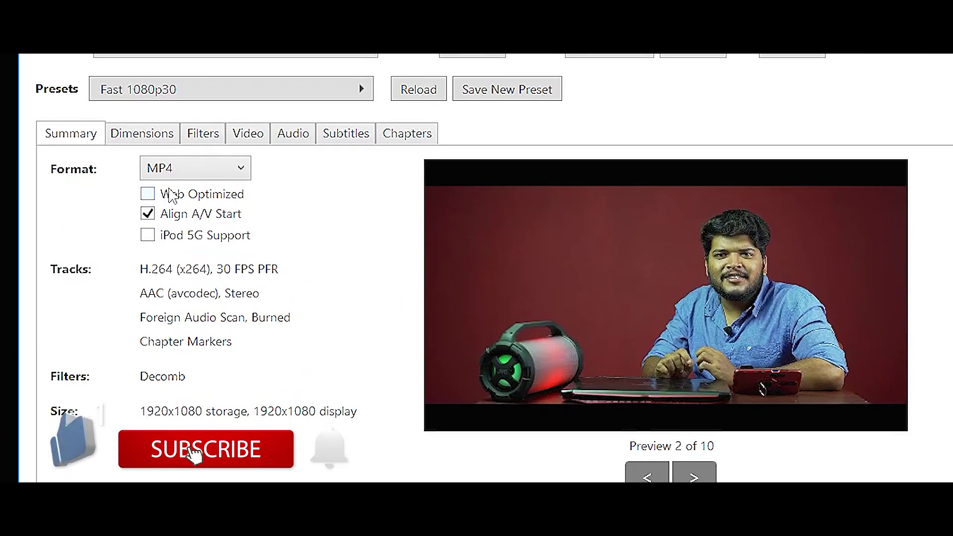
Encode a web-optimized copy to the Desktop as Sequence 01-1(2).m4v, then close HandBrake
mouse_move(245, 227)
click(164, 195)
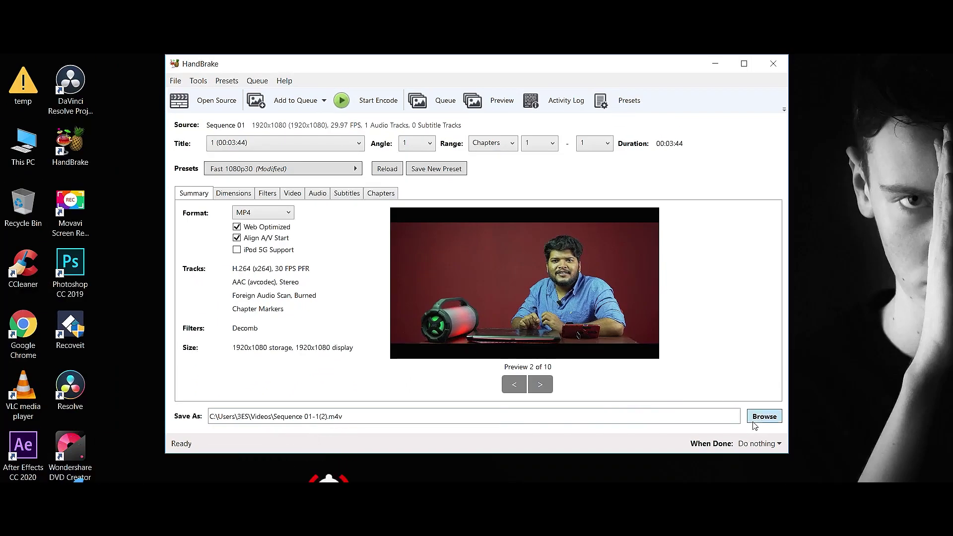
click(763, 417)
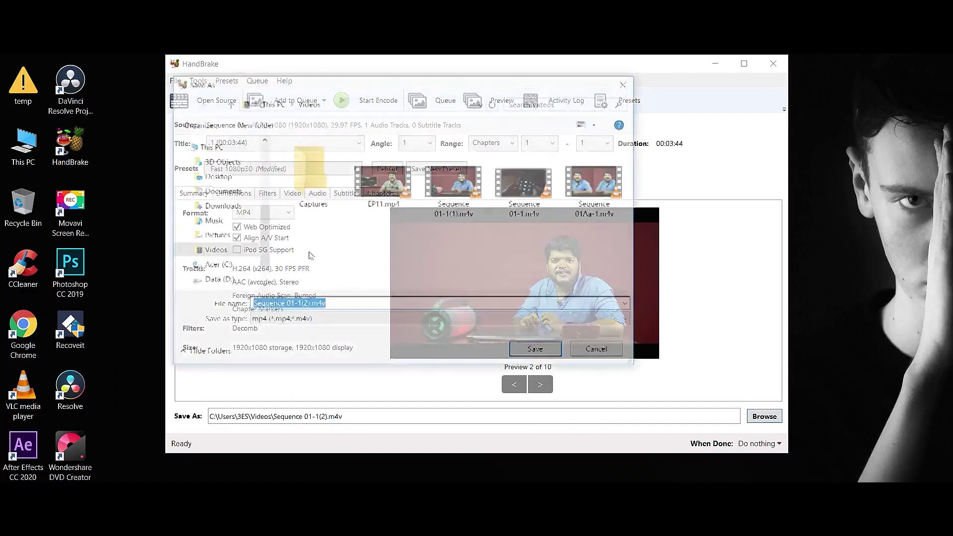
click(216, 175)
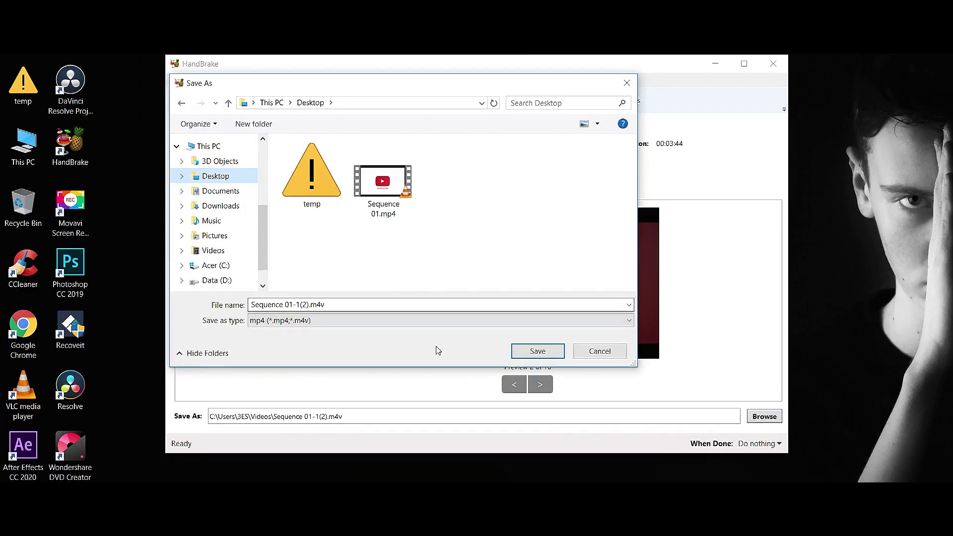
click(539, 352)
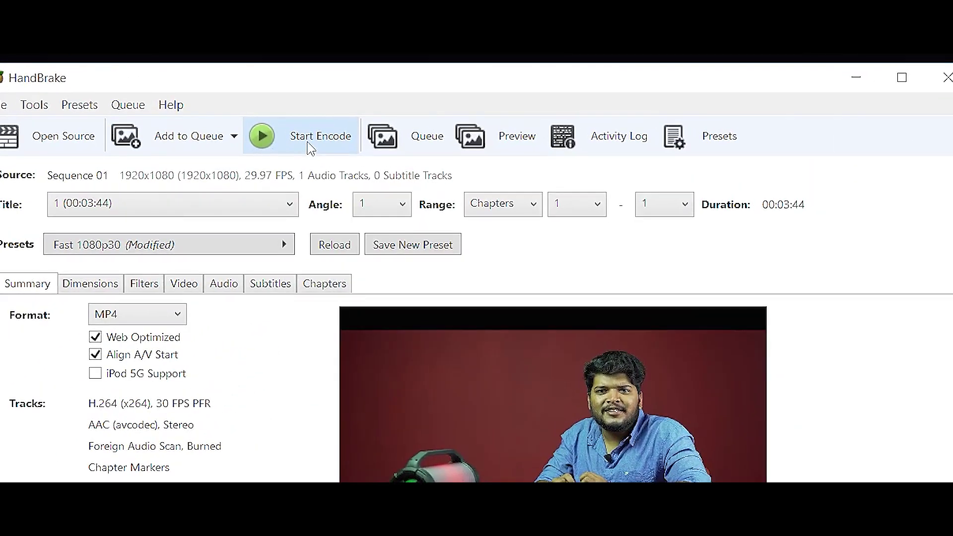
click(371, 108)
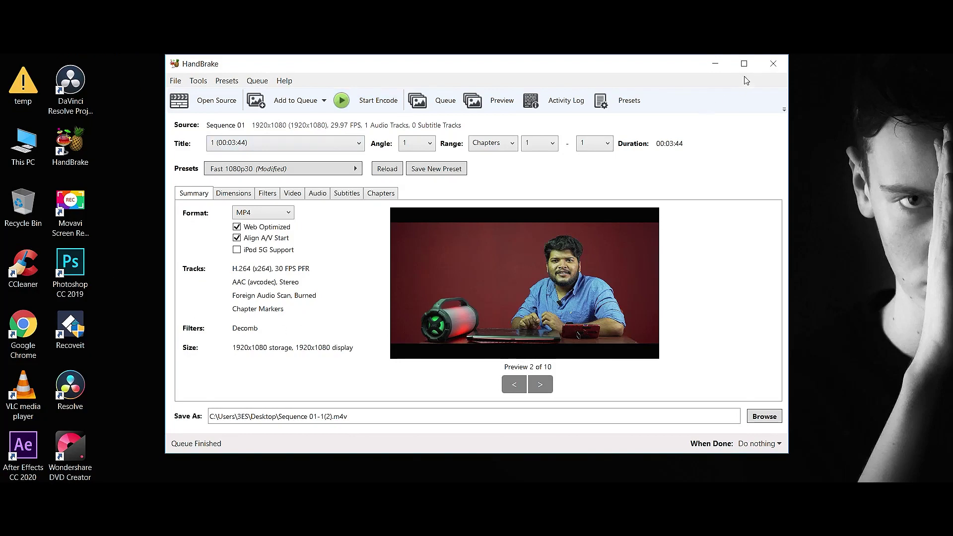
click(774, 63)
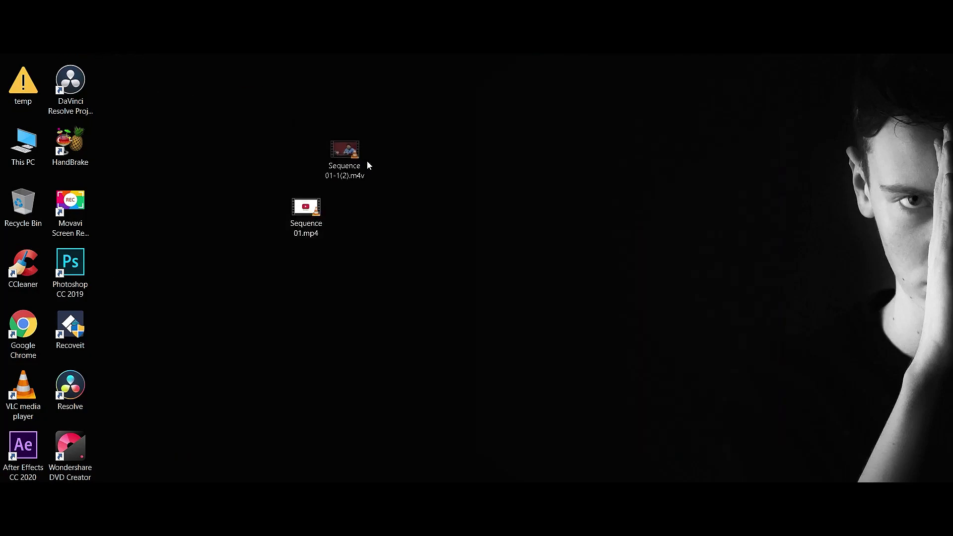
Open the Properties of the m4v and the original Sequence 01.mp4 side by side
right_click(397, 214)
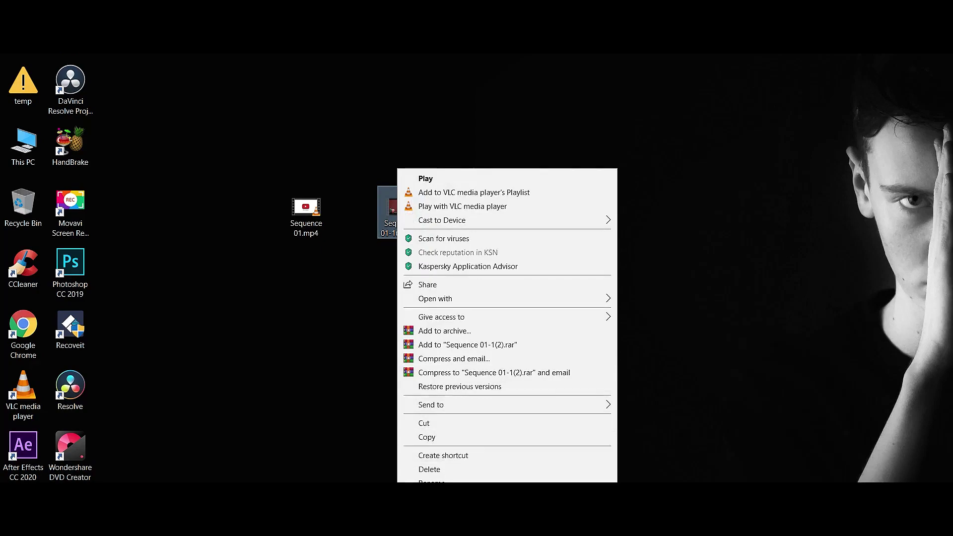
key(r)
click(306, 213)
key(alt+Return)
drag(422, 197, 271, 198)
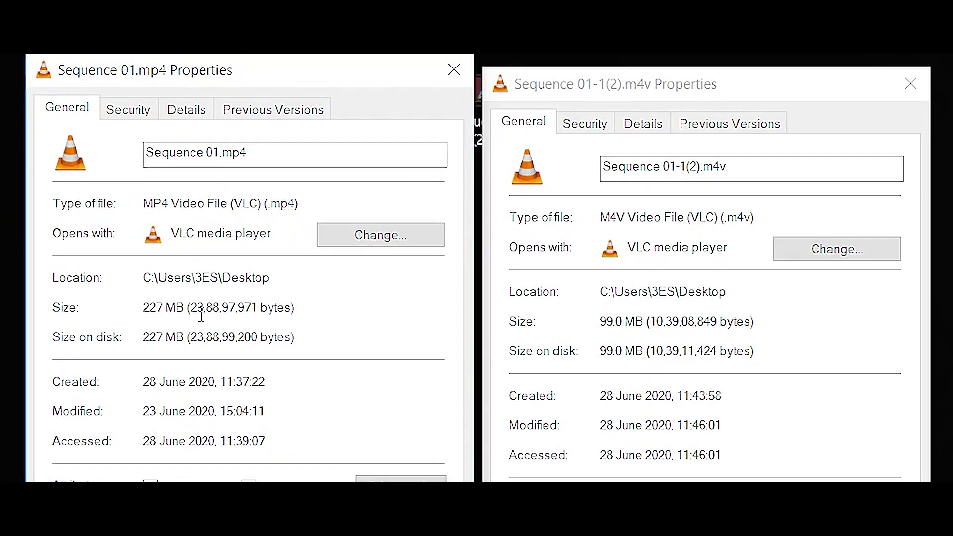
Compare the original's 227 MB size with the compressed file's 99.0 MB, then close both windows
drag(176, 309, 131, 313)
click(610, 300)
drag(623, 321, 629, 318)
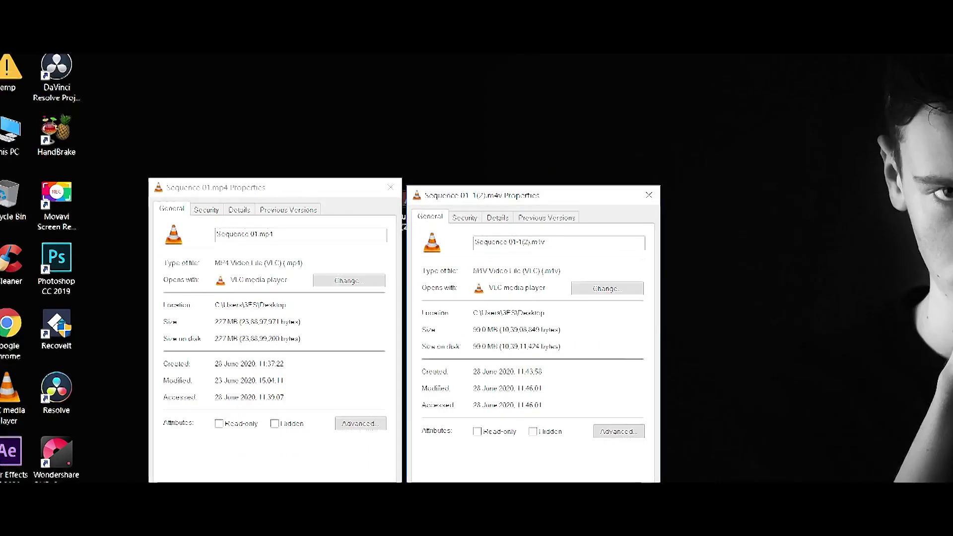
key(Escape)
key(Escape)
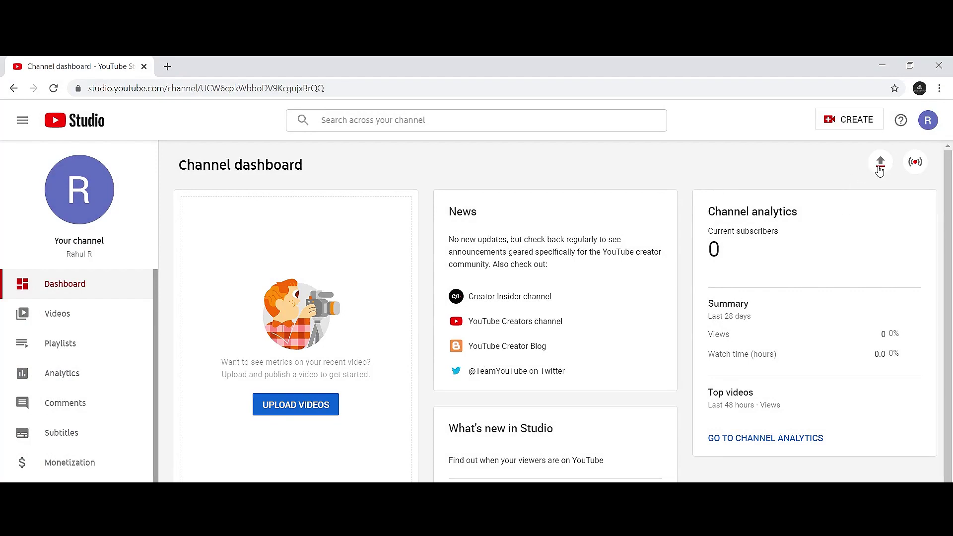
Upload Sequence 01.mp4 from the Desktop to YouTube Studio
click(880, 165)
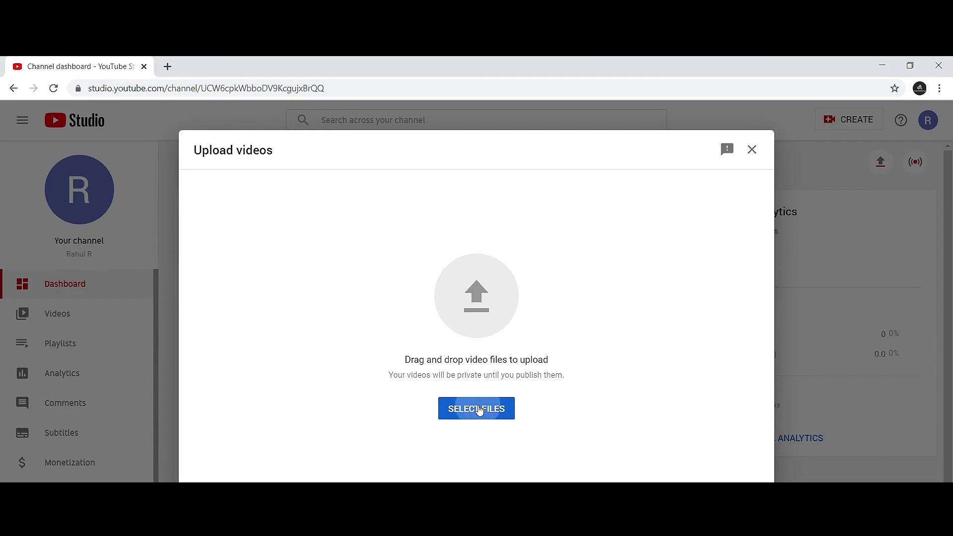
click(70, 158)
scroll(341, 253, down, 2)
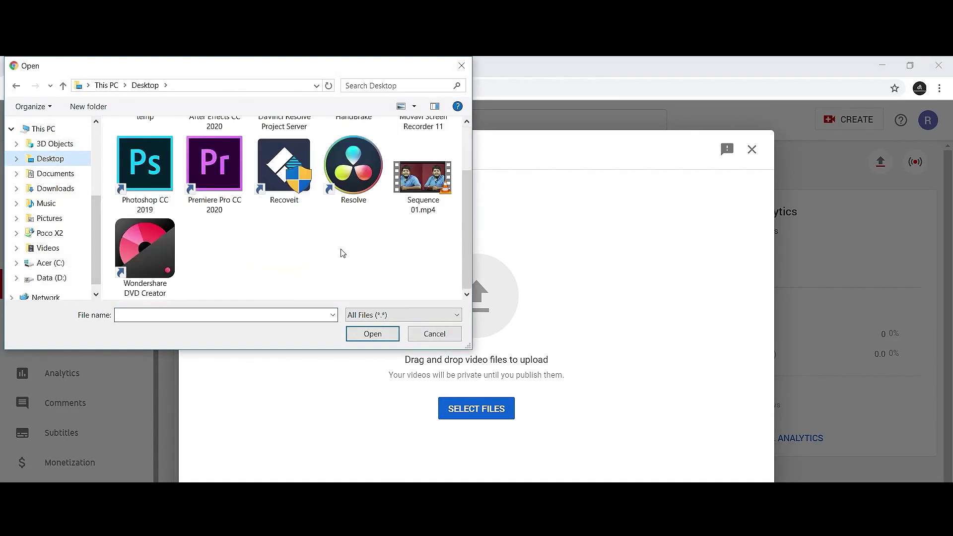
click(420, 179)
click(384, 336)
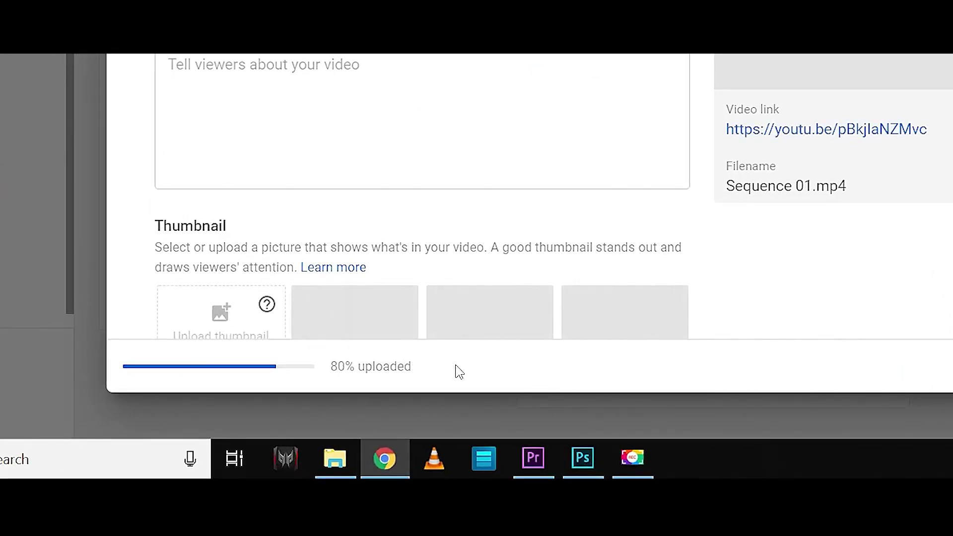
Mark the video not made for kids, confirm HD processing finished, and save it as Unlisted
scroll(557, 227, down, 8)
click(165, 310)
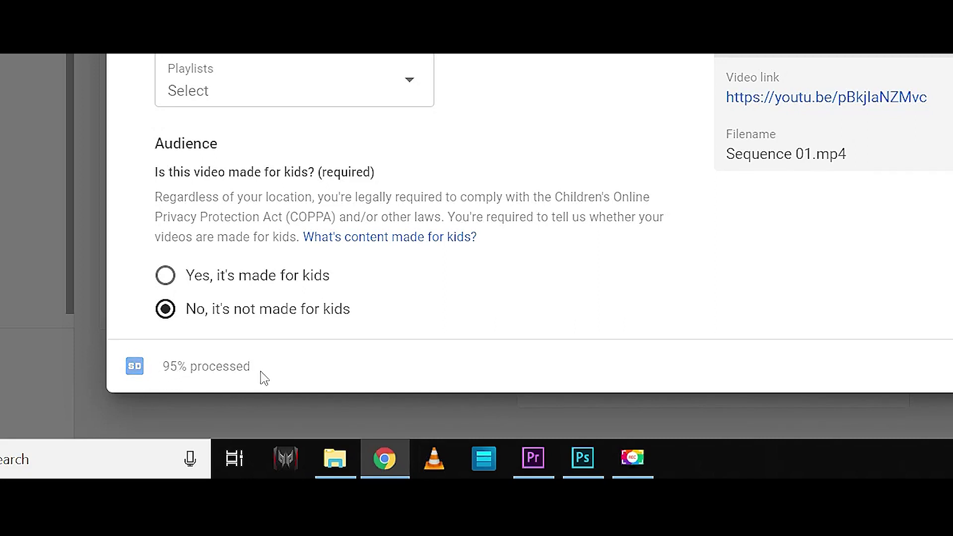
drag(293, 370, 166, 376)
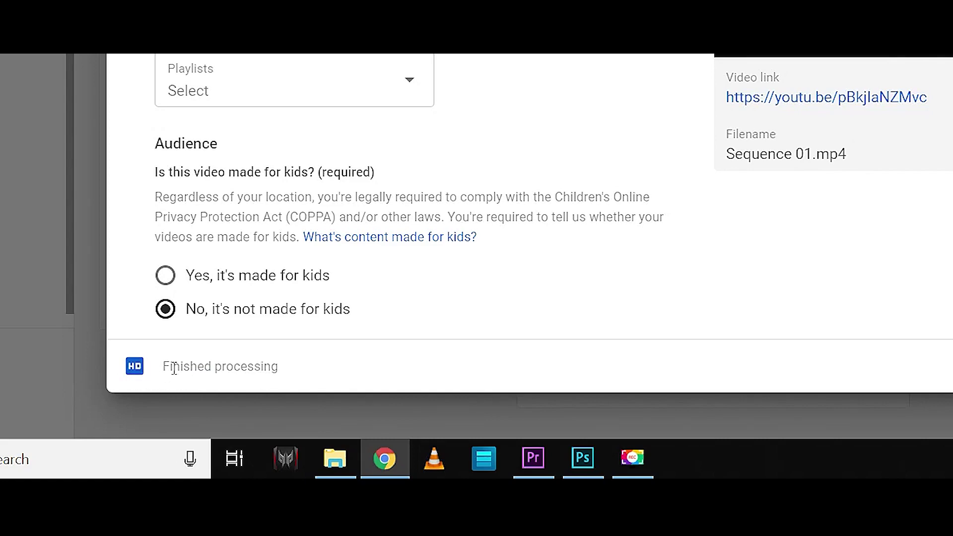
drag(174, 367, 311, 370)
click(314, 370)
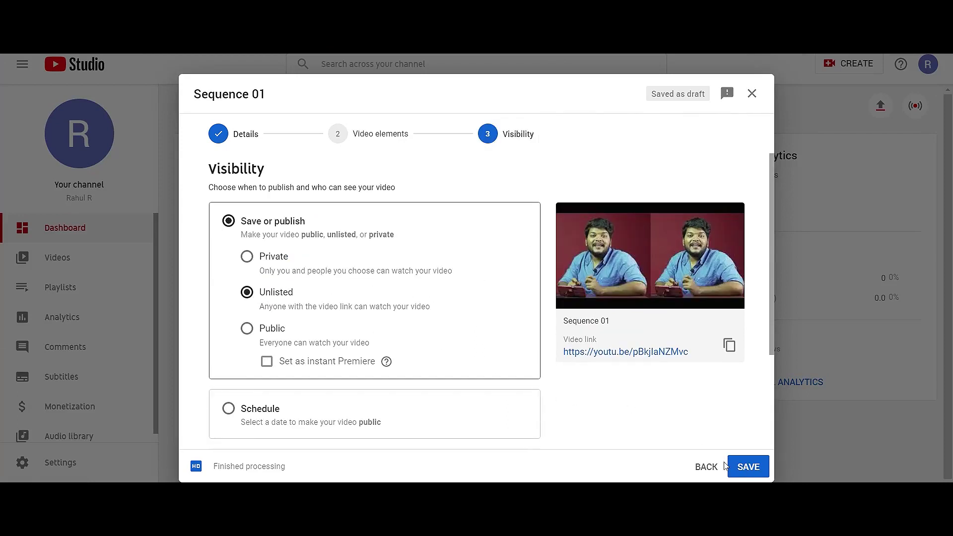
click(749, 465)
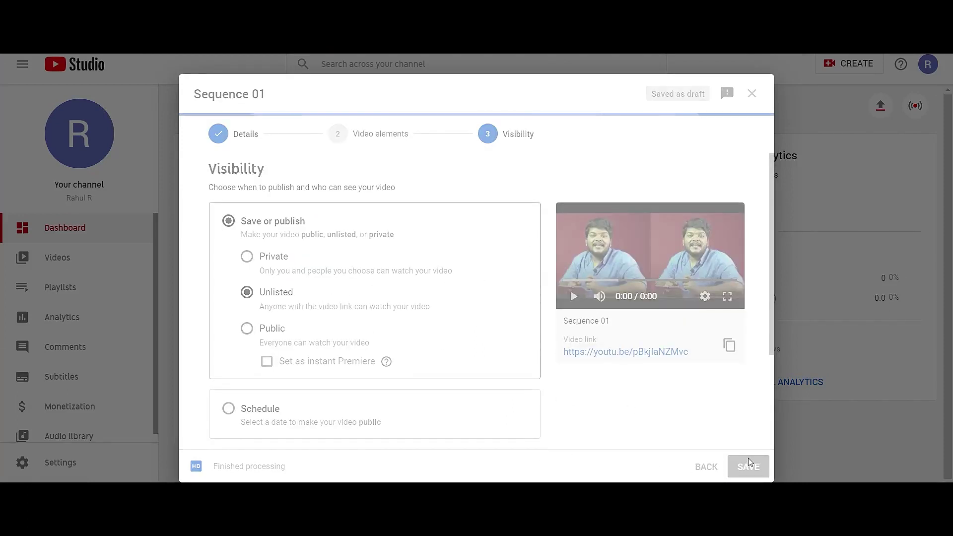